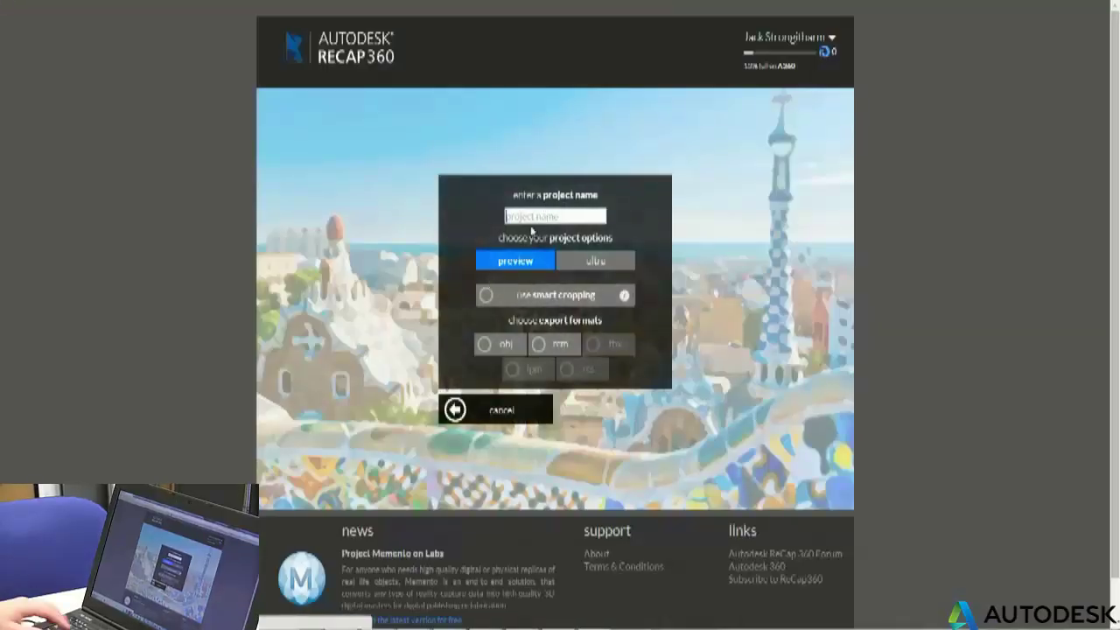
Step: Name the new photo project Bristol and choose the ultra quality option
{"action": "type", "text": "Bristol"}
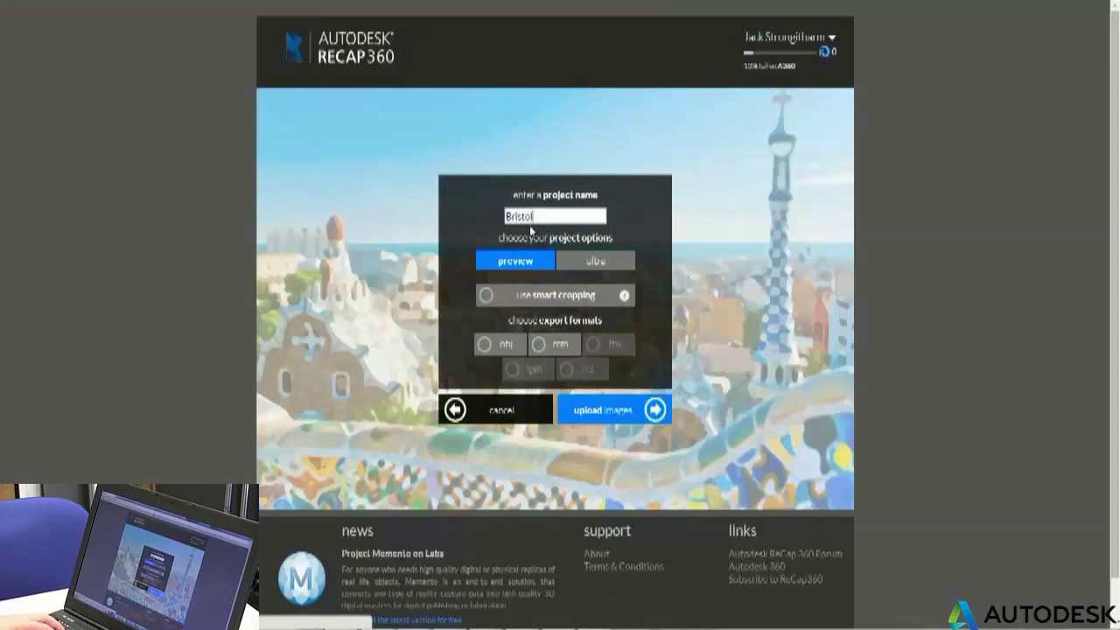
{"action": "left_click", "coordinate": [593, 297]}
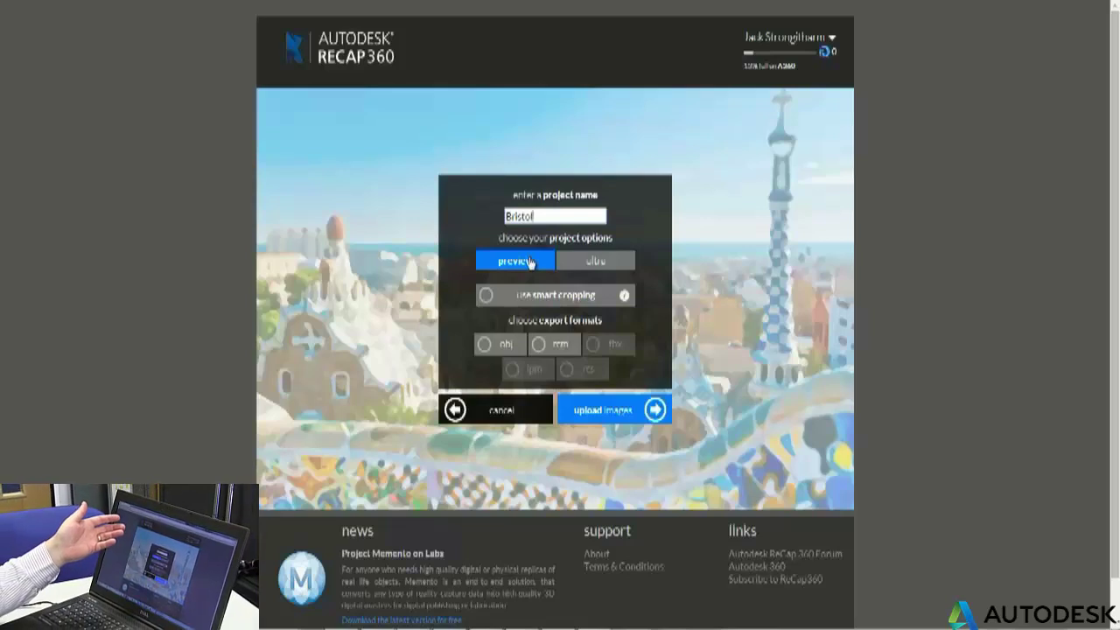
{"action": "left_click", "coordinate": [604, 261]}
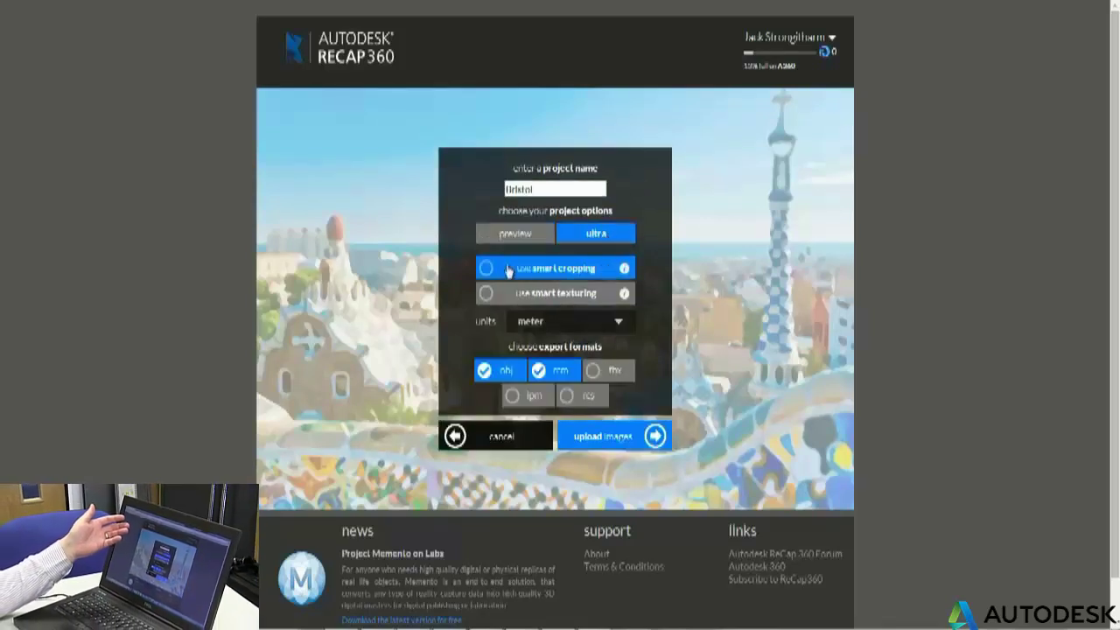
Step: Enable smart cropping and smart texturing, add the rcs export format, and proceed to the image upload
{"action": "left_click", "coordinate": [487, 272]}
{"action": "left_click", "coordinate": [487, 295]}
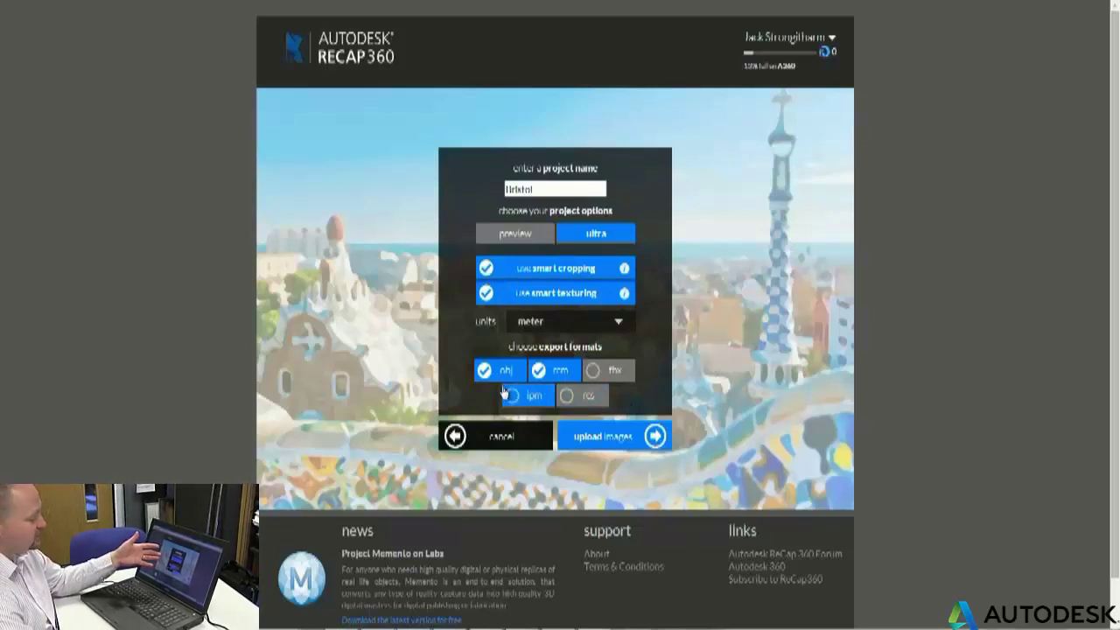
{"action": "left_click", "coordinate": [575, 403]}
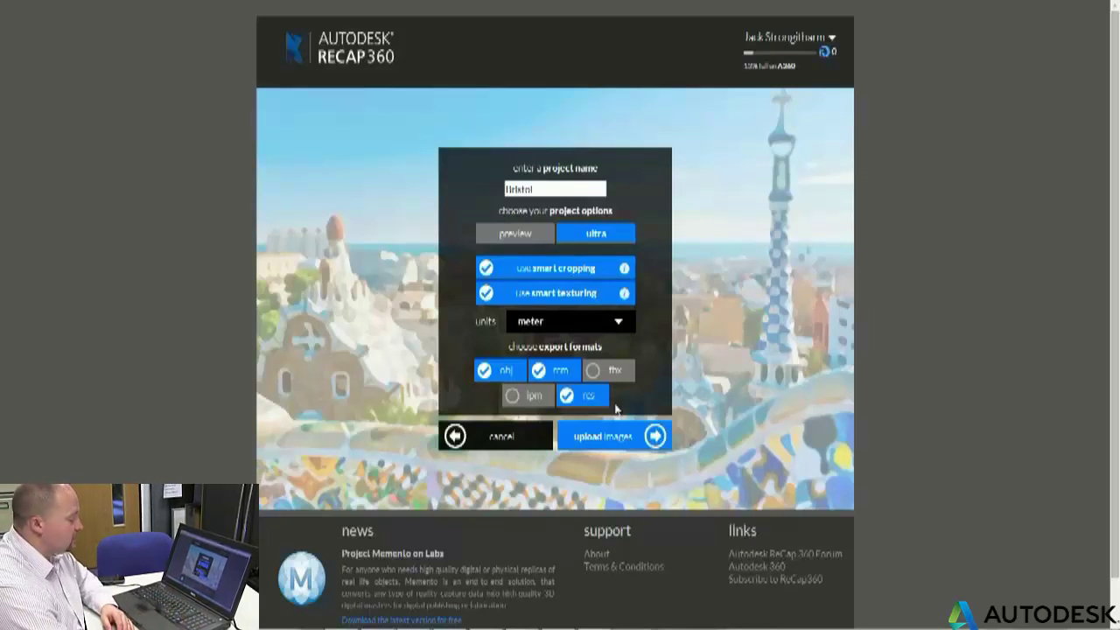
{"action": "left_click", "coordinate": [636, 436]}
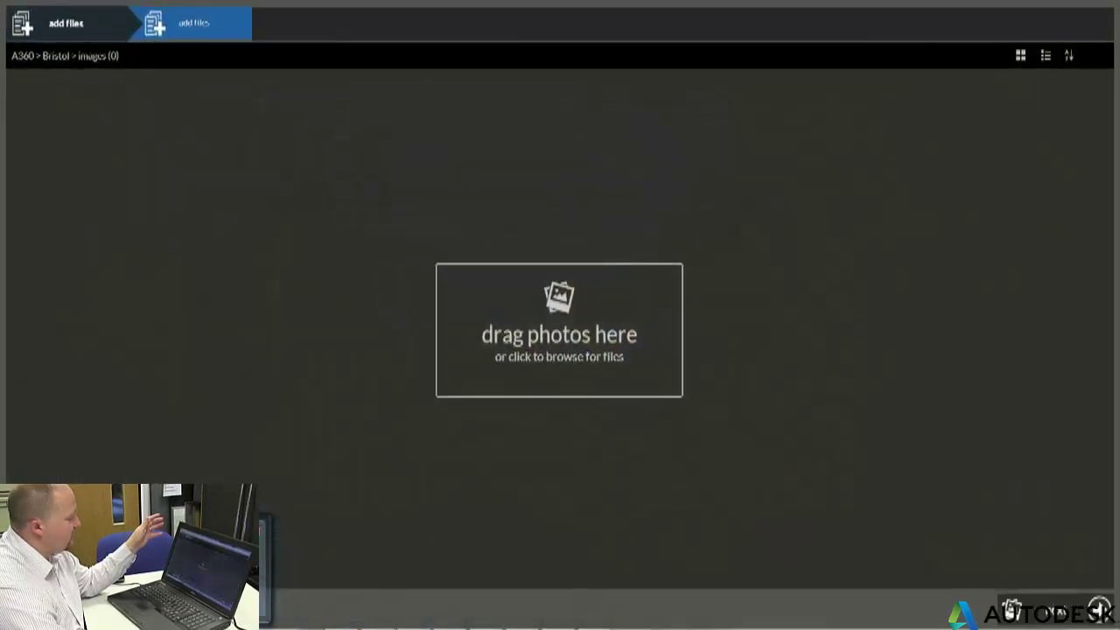
Step: Show the photos in the local GoProImages folder as thumbnails in a full-screen folder window
{"action": "left_click", "coordinate": [660, 286]}
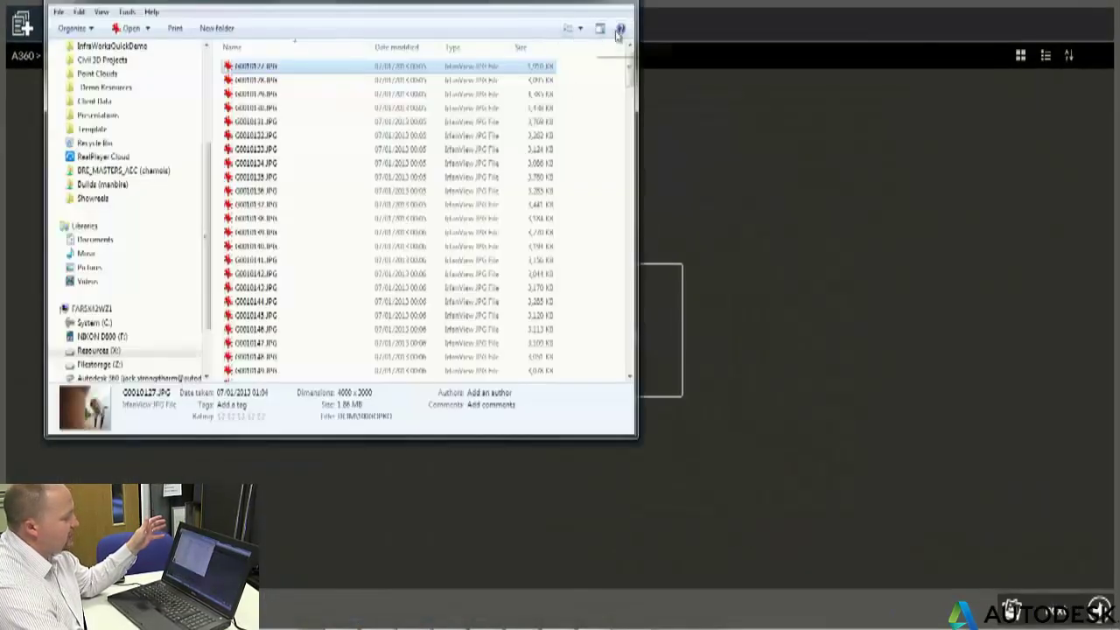
{"action": "left_click", "coordinate": [581, 29]}
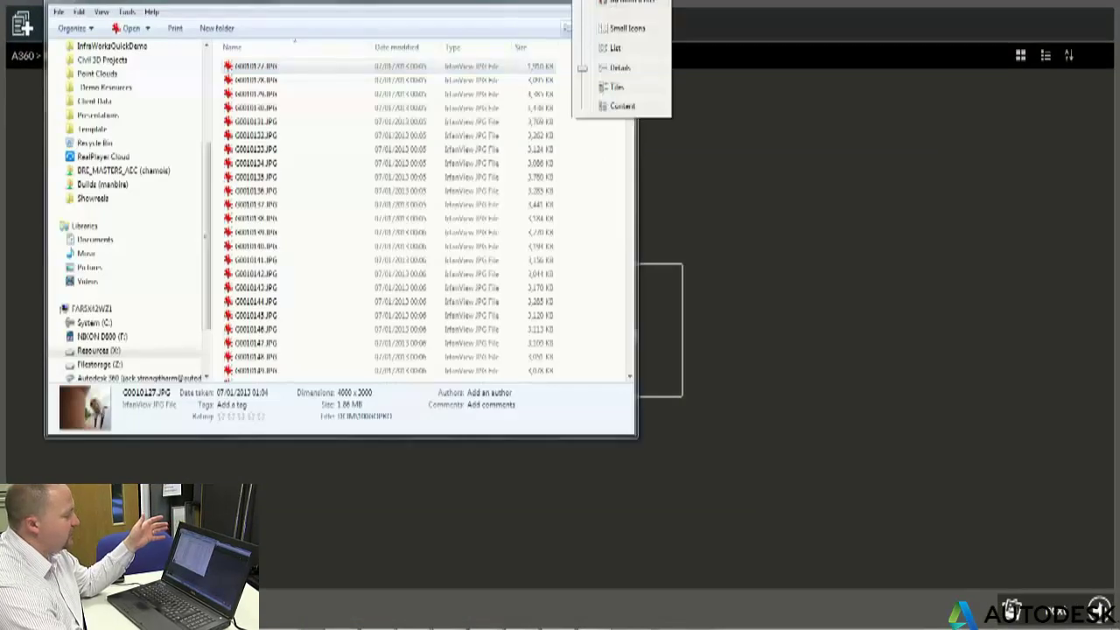
{"action": "left_click", "coordinate": [627, 2]}
{"action": "left_click", "coordinate": [591, 2]}
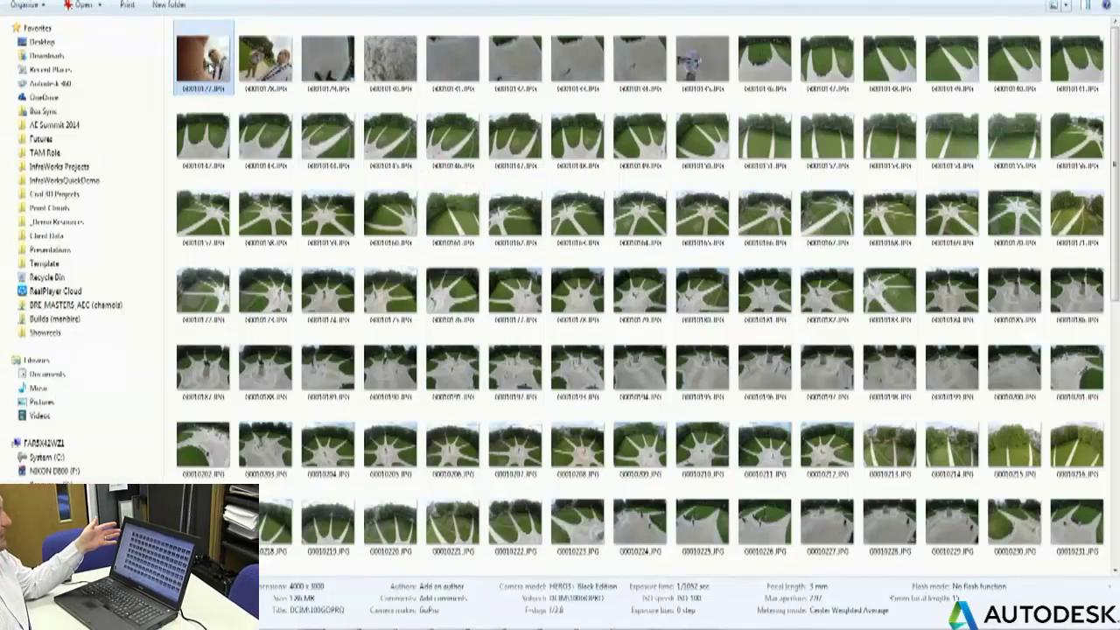
Step: Add the aerial park photos from G0010136.JPG onward to the Bristol project, leaving out the plant close-ups at the end and the non-image files
{"action": "left_click", "coordinate": [768, 78]}
{"action": "key", "text": "shift+Down"}
{"action": "key", "text": "shift+Down"}
{"action": "key", "text": "shift+Down"}
{"action": "key", "text": "shift+Down"}
{"action": "key", "text": "shift+Down"}
{"action": "key", "text": "shift+Down"}
{"action": "key", "text": "shift+Down"}
{"action": "key", "text": "shift+Down"}
{"action": "key", "text": "shift+Down"}
{"action": "key", "text": "shift+Down"}
{"action": "key", "text": "shift+Down"}
{"action": "key", "text": "shift+Down"}
{"action": "key", "text": "shift+Down"}
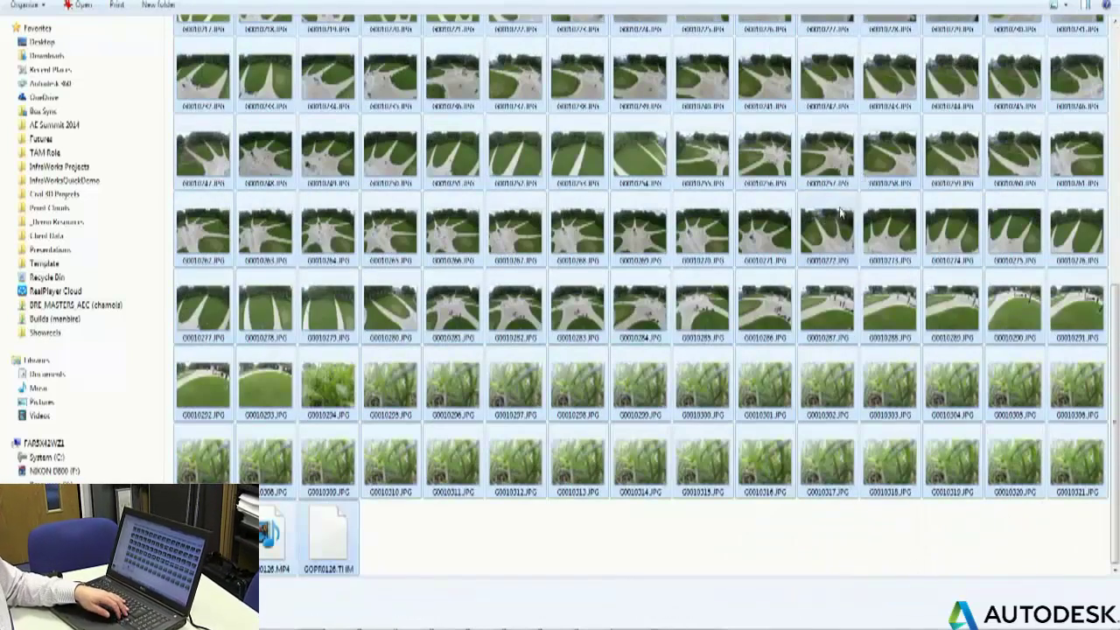
{"action": "key", "text": "shift+Up"}
{"action": "key", "text": "shift+Up"}
{"action": "key", "text": "shift+Left"}
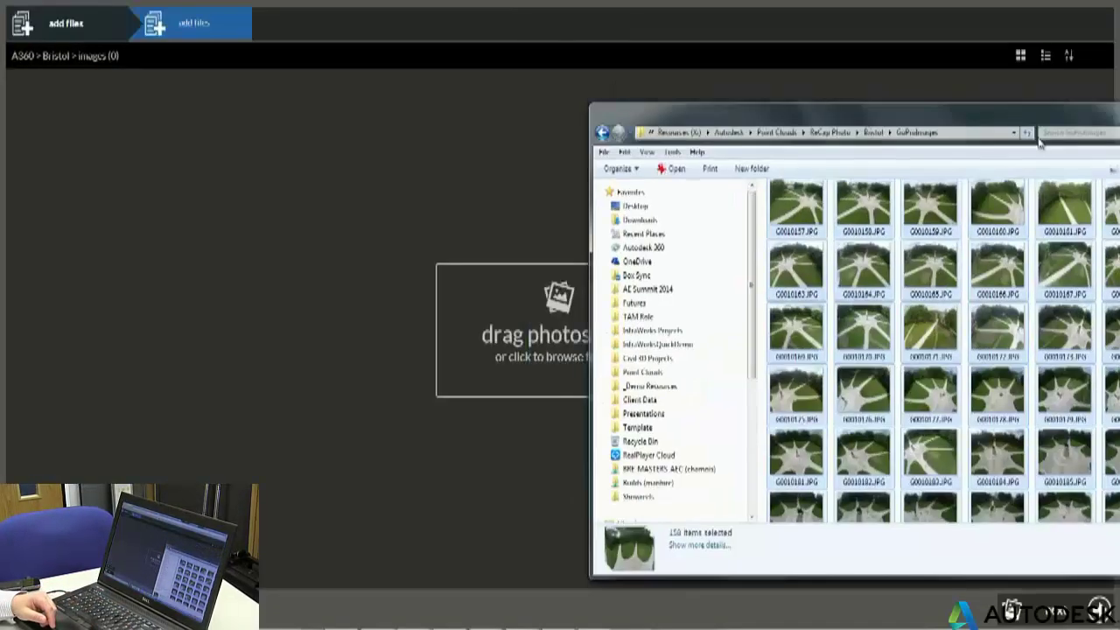
{"action": "left_click_drag", "start_coordinate": [1023, 110], "coordinate": [1032, 179]}
{"action": "left_click_drag", "start_coordinate": [952, 337], "coordinate": [531, 329]}
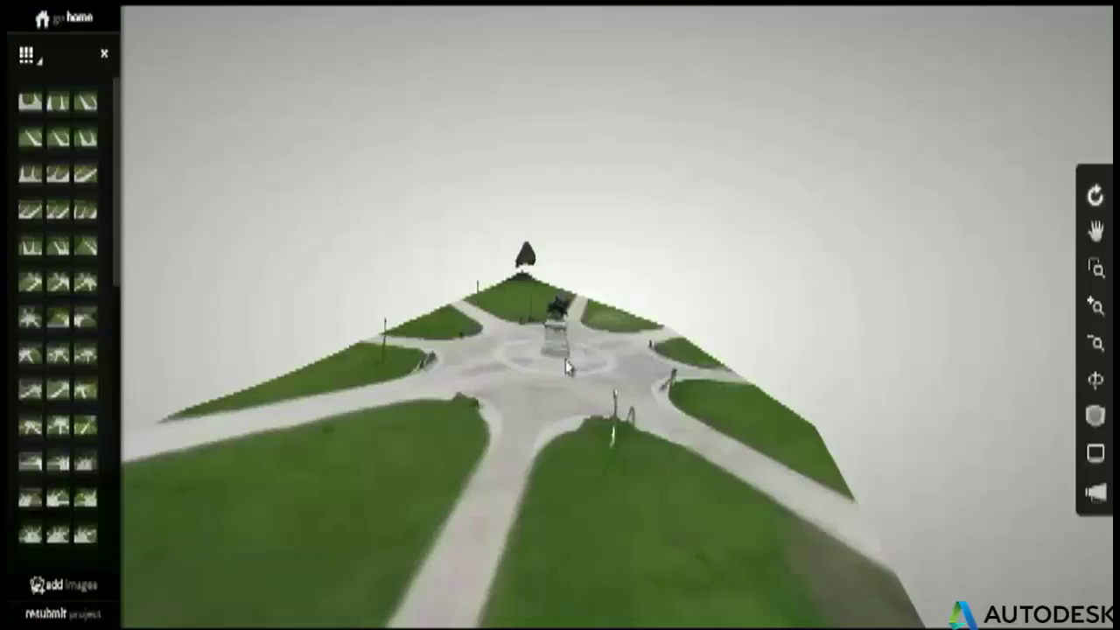
Step: Display the camera positions above the reconstructed park model and view them together with the statue from another angle
{"action": "left_click_drag", "start_coordinate": [628, 358], "coordinate": [638, 324]}
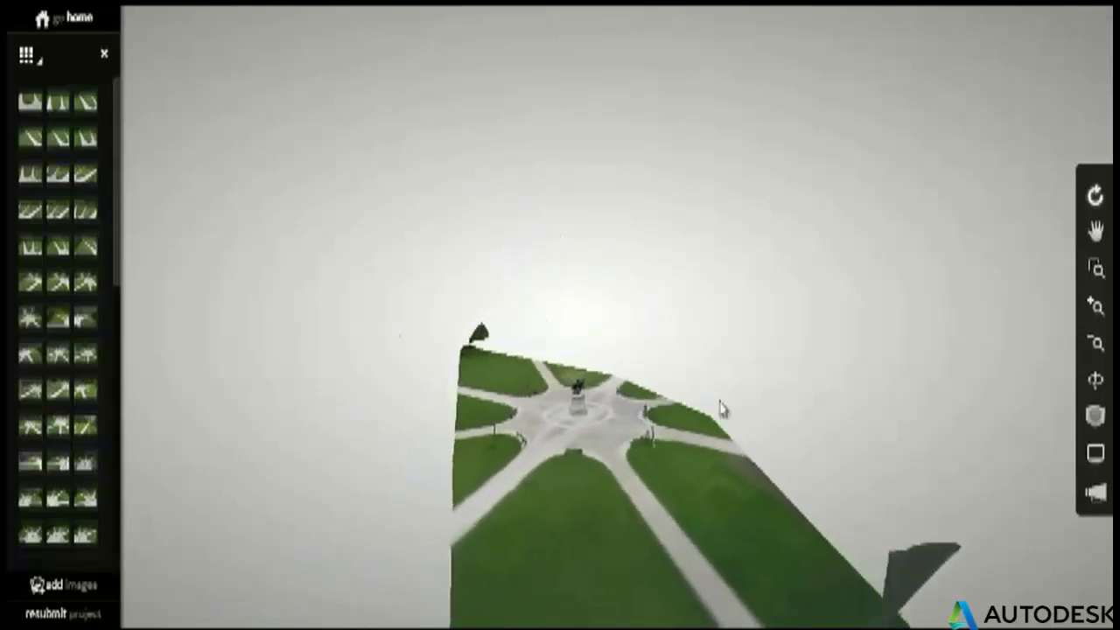
{"action": "left_click", "coordinate": [1098, 457]}
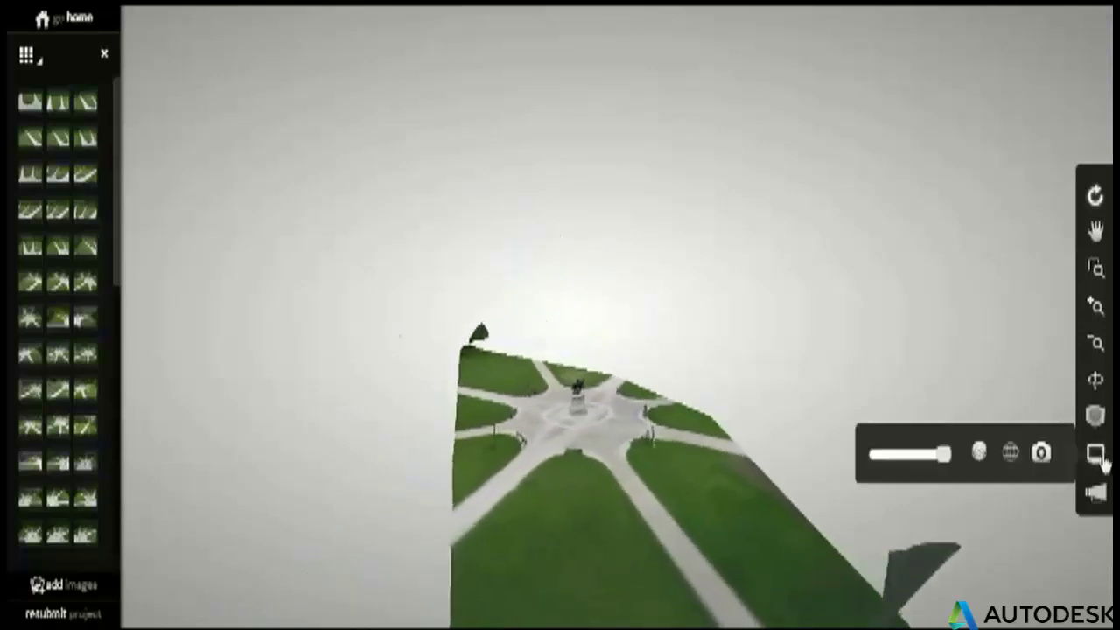
{"action": "left_click", "coordinate": [1041, 452]}
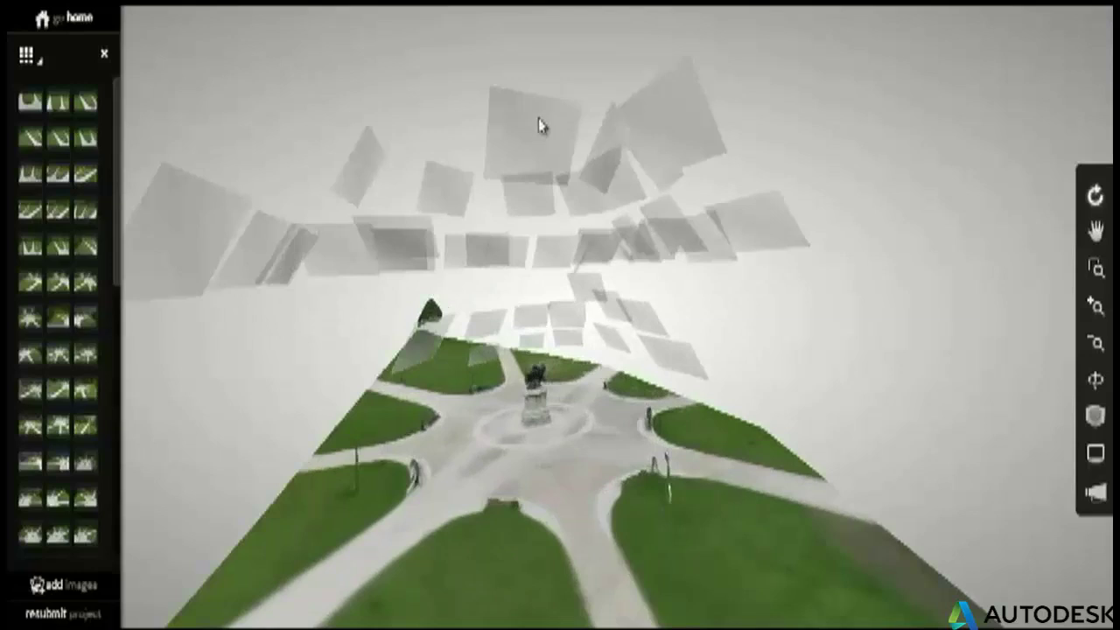
{"action": "left_click_drag", "start_coordinate": [556, 366], "coordinate": [520, 386]}
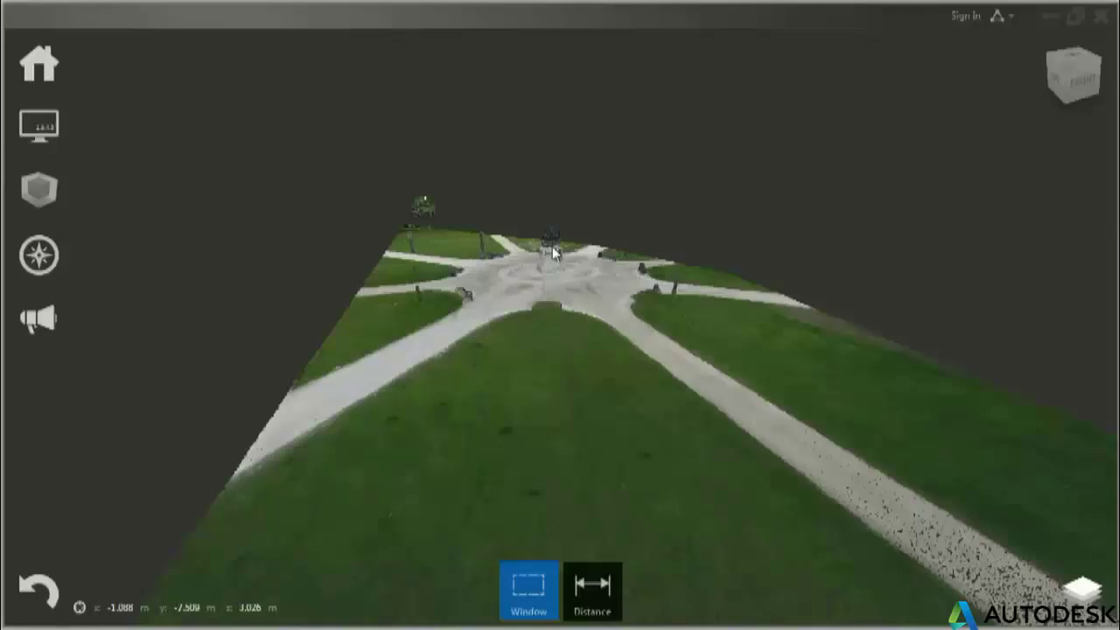
Step: Examine the park point cloud around the central statue in the ReCap desktop application
{"action": "left_click_drag", "start_coordinate": [537, 290], "coordinate": [569, 325]}
{"action": "scroll", "coordinate": [537, 318], "scroll_direction": "up", "scroll_amount": 3}
{"action": "mouse_move", "coordinate": [35, 127]}
{"action": "mouse_move", "coordinate": [87, 131]}
{"action": "left_click", "coordinate": [109, 272]}
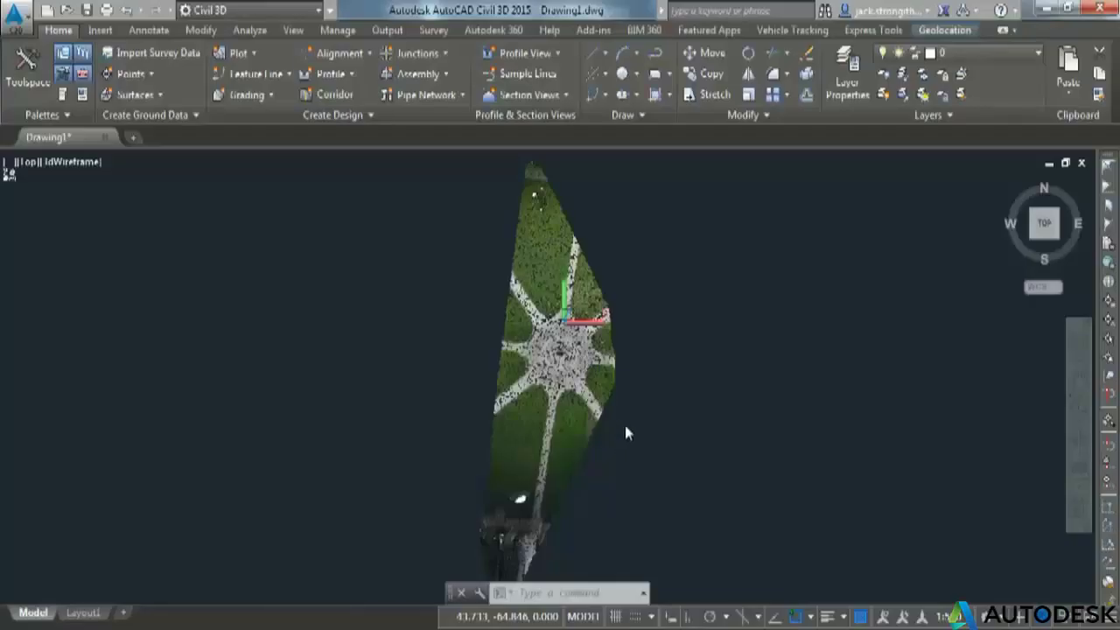
Step: Examine the park point cloud in the Civil 3D drawing up close and orbit it out of the top view
{"action": "key", "text": "Escape"}
{"action": "key", "text": "Escape"}
{"action": "scroll", "coordinate": [555, 370], "scroll_direction": "up", "scroll_amount": 6}
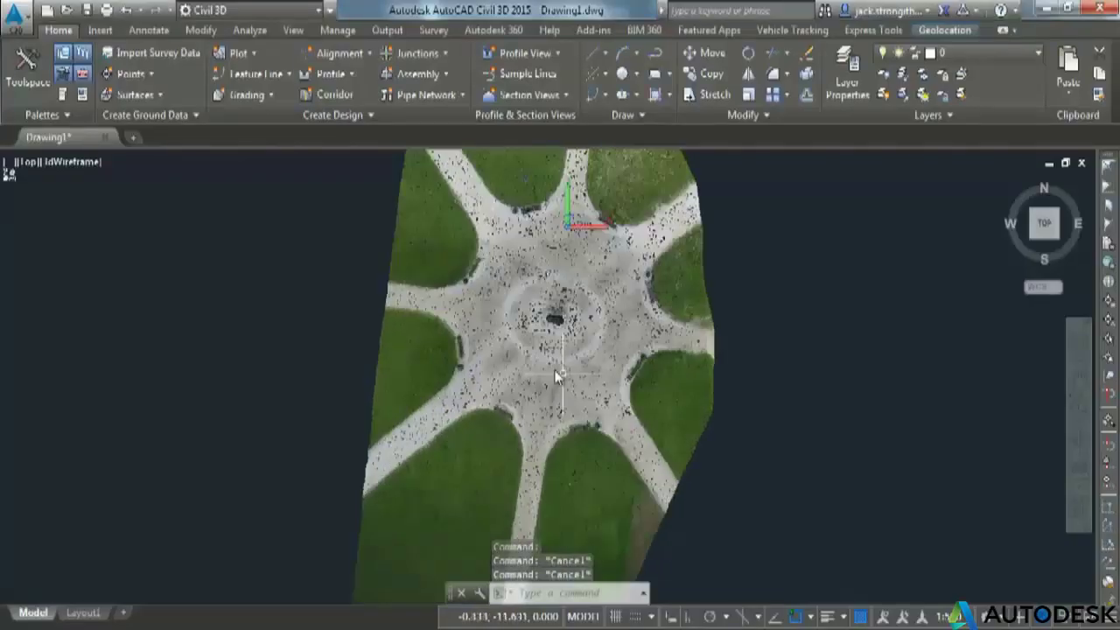
{"action": "left_click", "coordinate": [1078, 439]}
{"action": "left_click_drag", "start_coordinate": [737, 407], "coordinate": [674, 460]}
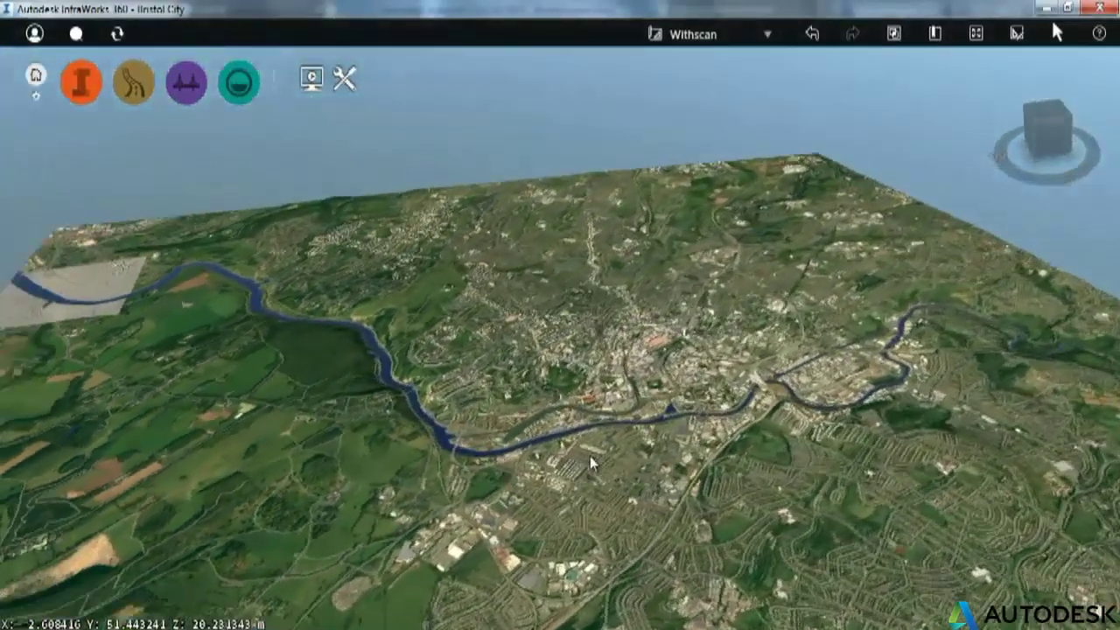
Step: Go to the Square bookmark in the InfraWorks Bristol City model and look around the statue among the surrounding buildings
{"action": "left_click_drag", "start_coordinate": [590, 456], "coordinate": [468, 440]}
{"action": "left_click", "coordinate": [934, 34]}
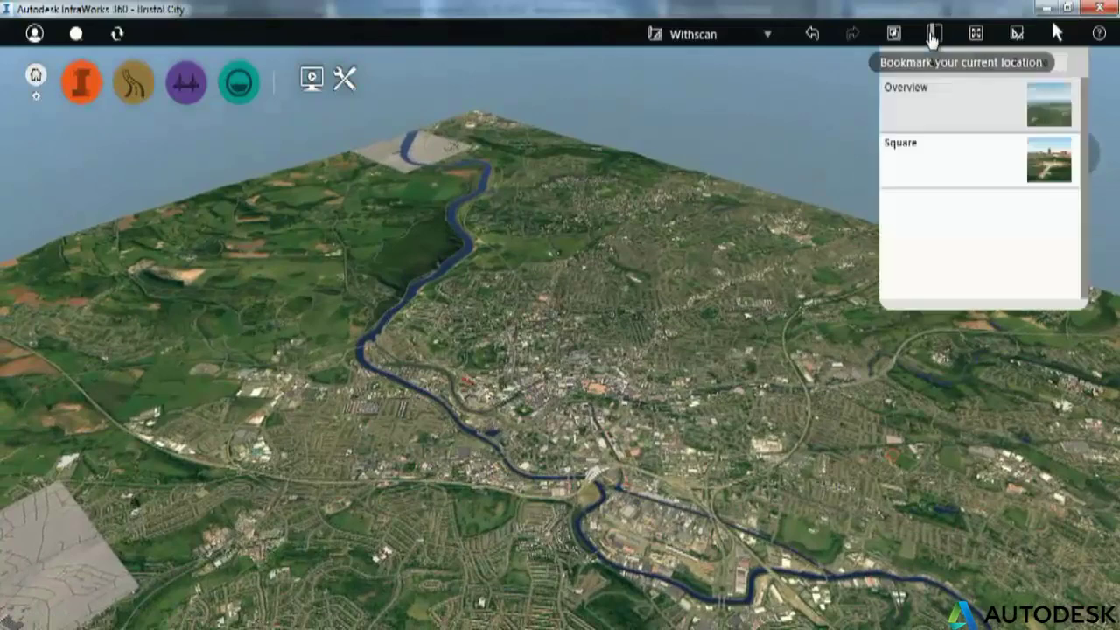
{"action": "left_click", "coordinate": [919, 160]}
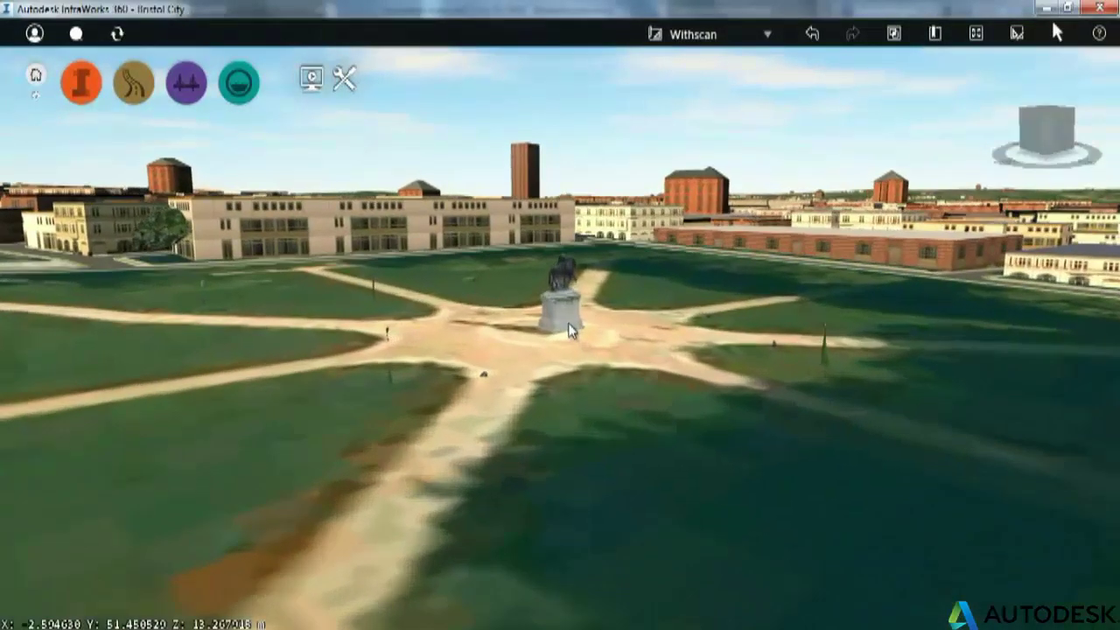
{"action": "scroll", "coordinate": [567, 327], "scroll_direction": "up", "scroll_amount": 1}
{"action": "left_click_drag", "start_coordinate": [562, 330], "coordinate": [774, 327]}
{"action": "left_click_drag", "start_coordinate": [615, 325], "coordinate": [753, 342]}
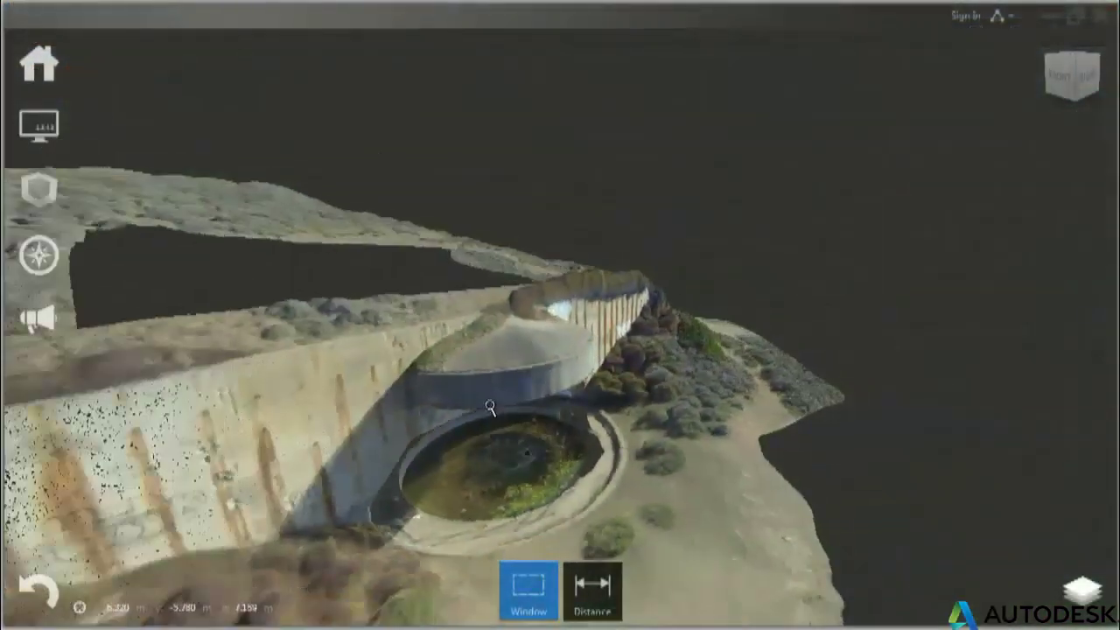
Step: Examine the scanned hillside structure with its retaining wall and circular pit from several angles in ReCap
{"action": "scroll", "coordinate": [490, 406], "scroll_direction": "down", "scroll_amount": 2}
{"action": "middle_click_drag", "start_coordinate": [457, 429], "coordinate": [530, 402], "text": "shift"}
{"action": "scroll", "coordinate": [547, 495], "scroll_direction": "up", "scroll_amount": 3}
{"action": "left_click_drag", "start_coordinate": [545, 495], "coordinate": [387, 406]}
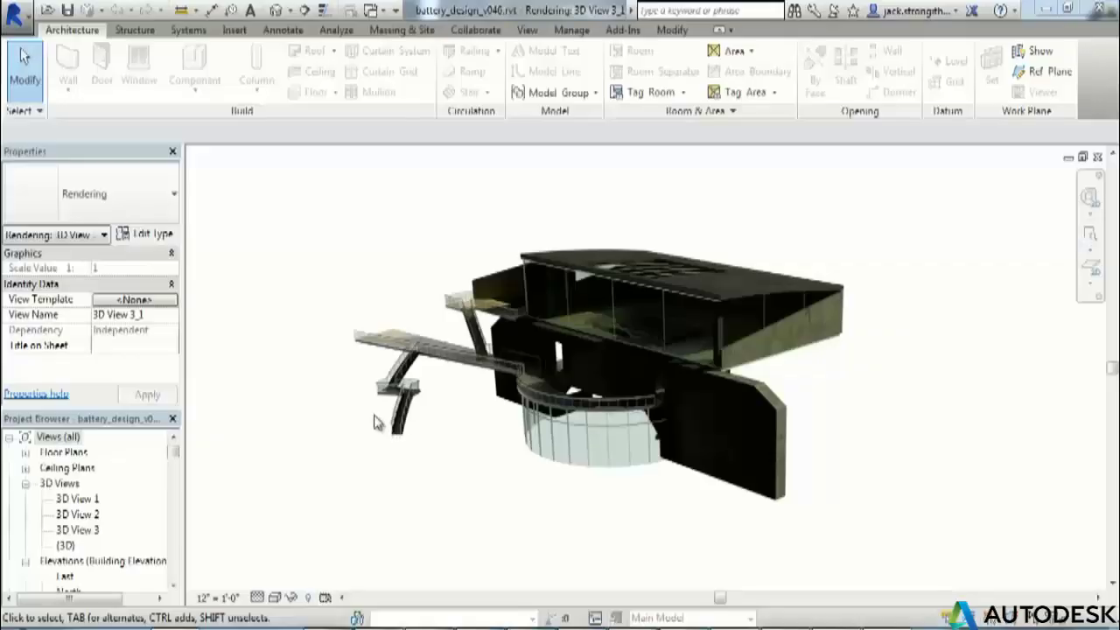
Step: Open the default 3D view of battery_design_v046.rvt in Revit and orbit around the curved curtain wall within the scanned terrain
{"action": "left_click", "coordinate": [275, 10]}
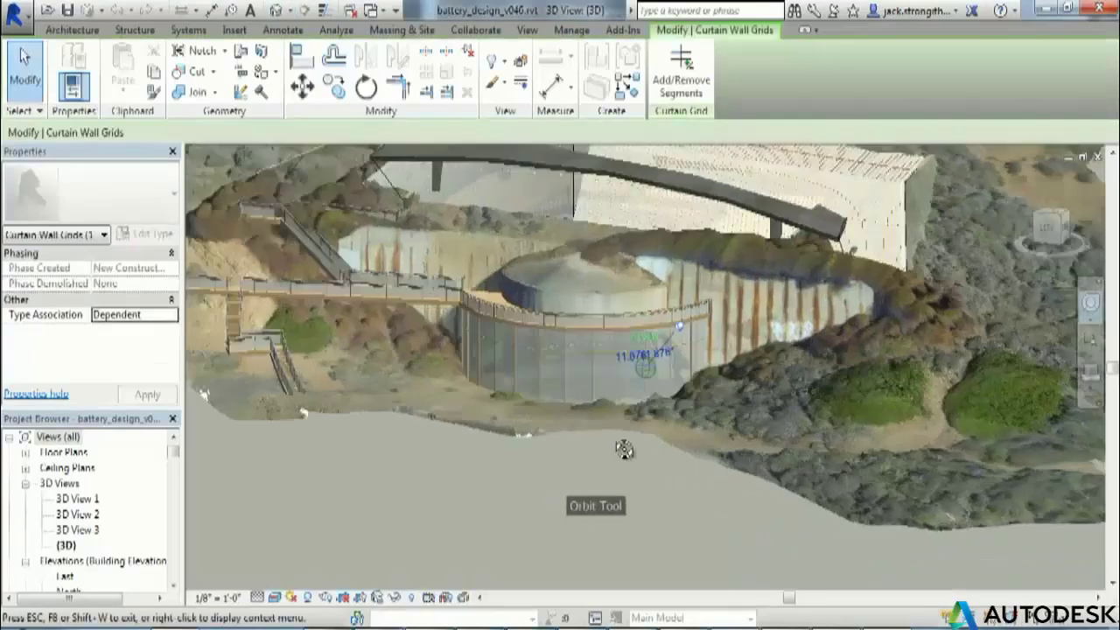
{"action": "middle_click_drag", "start_coordinate": [624, 448], "coordinate": [551, 460], "text": "shift"}
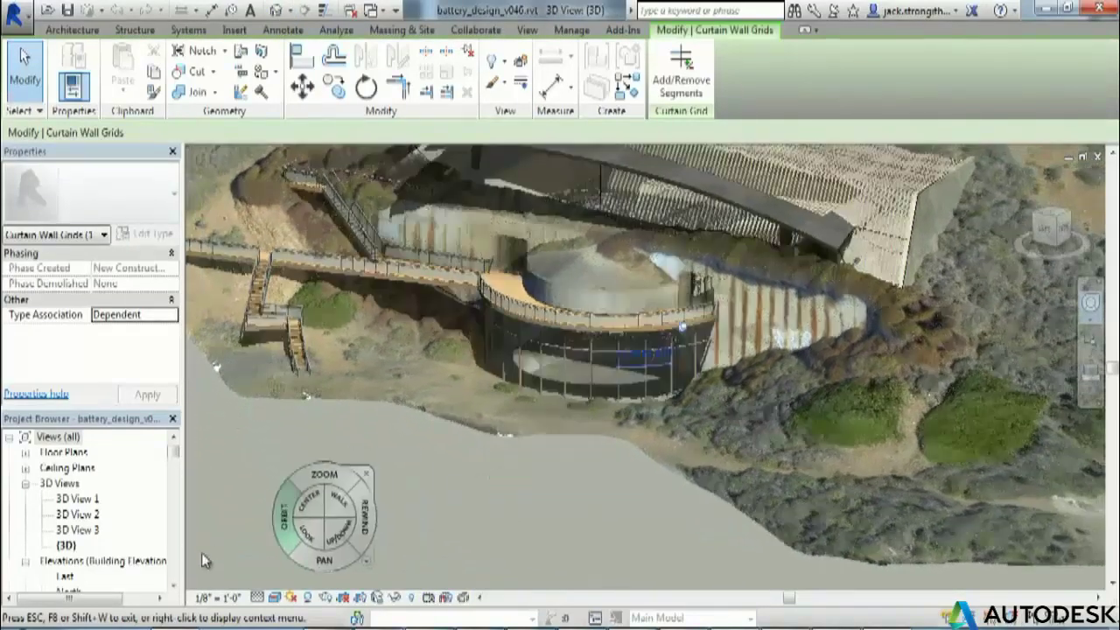